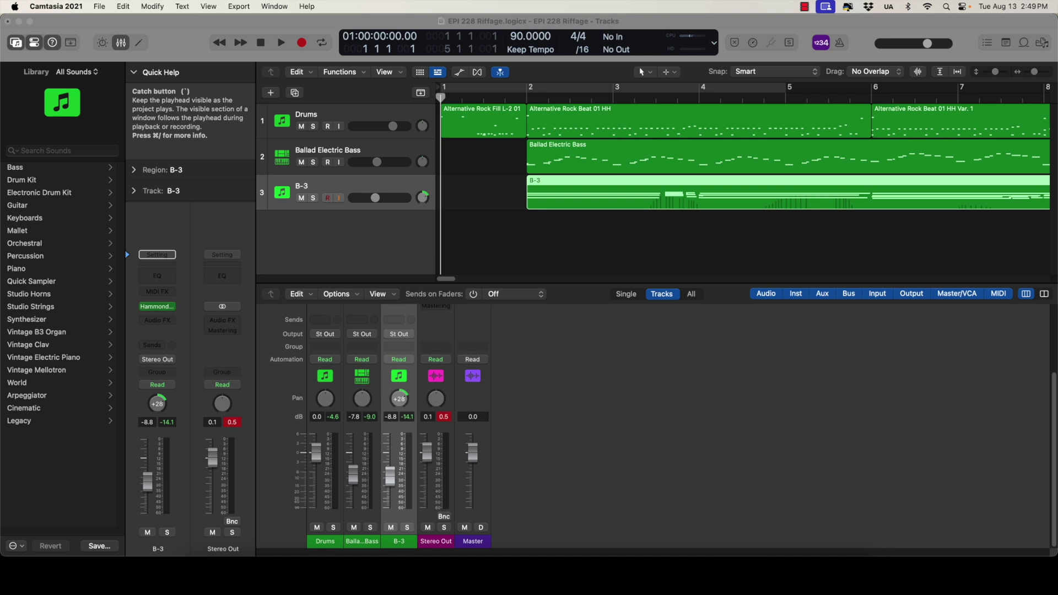
Play the drum, bass and organ backing tracks from the start, stop playback and return the playhead to the project start.
{"action": "left_click", "coordinate": [281, 42]}
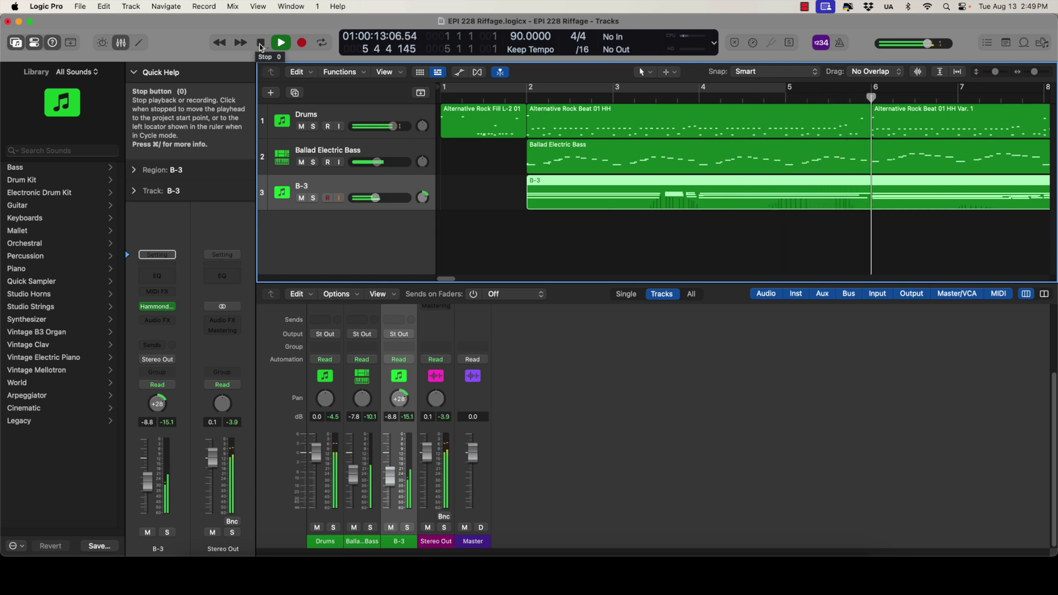
{"action": "left_click", "coordinate": [261, 47]}
{"action": "left_click", "coordinate": [260, 46]}
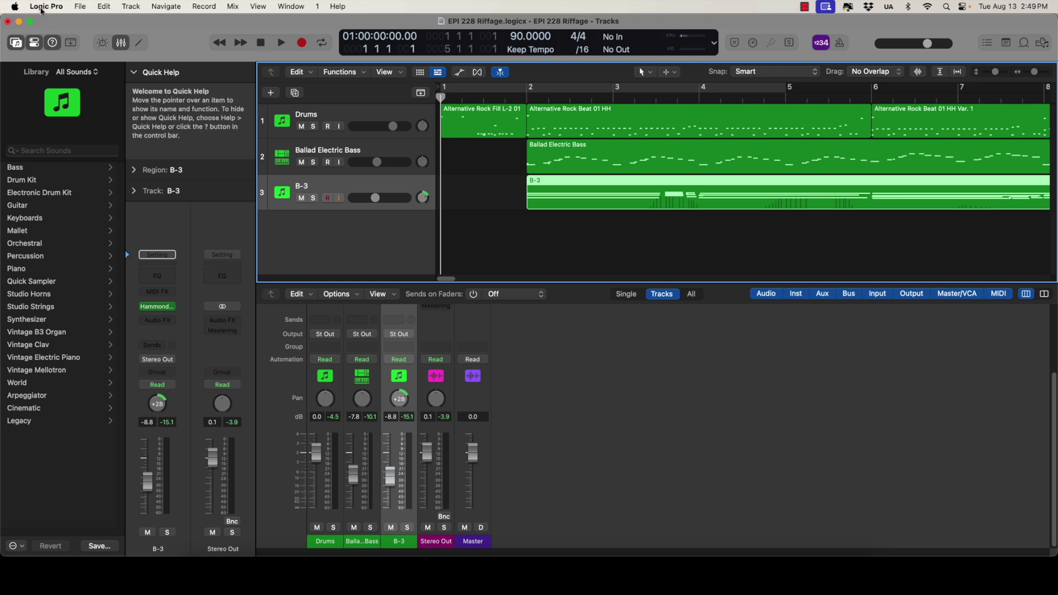
In the audio device settings, choose Tone Master Pro as the input device and close the settings.
{"action": "left_click", "coordinate": [43, 7]}
{"action": "mouse_move", "coordinate": [136, 42]}
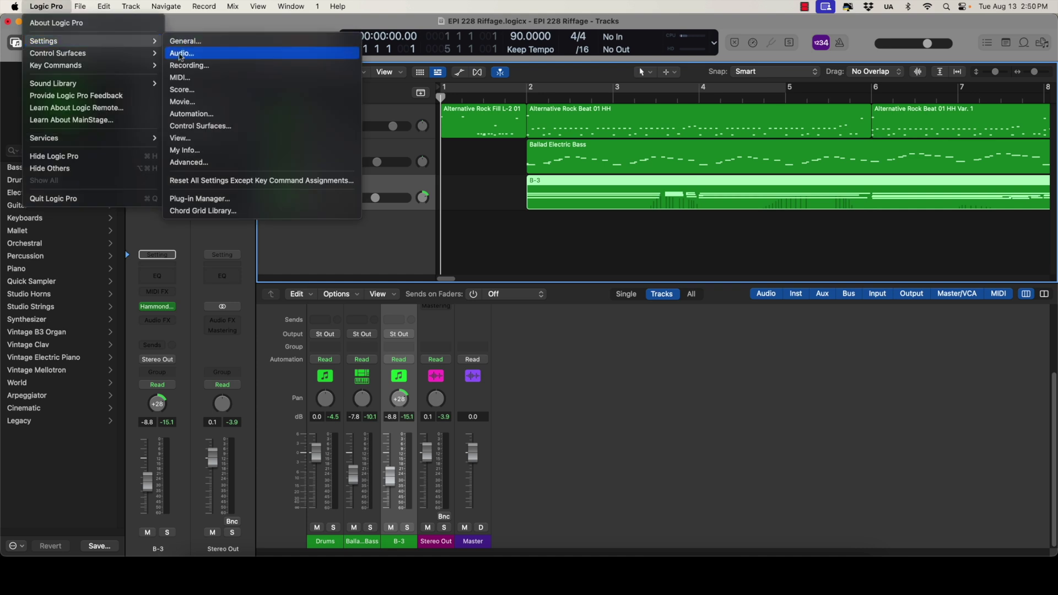
{"action": "left_click", "coordinate": [180, 54]}
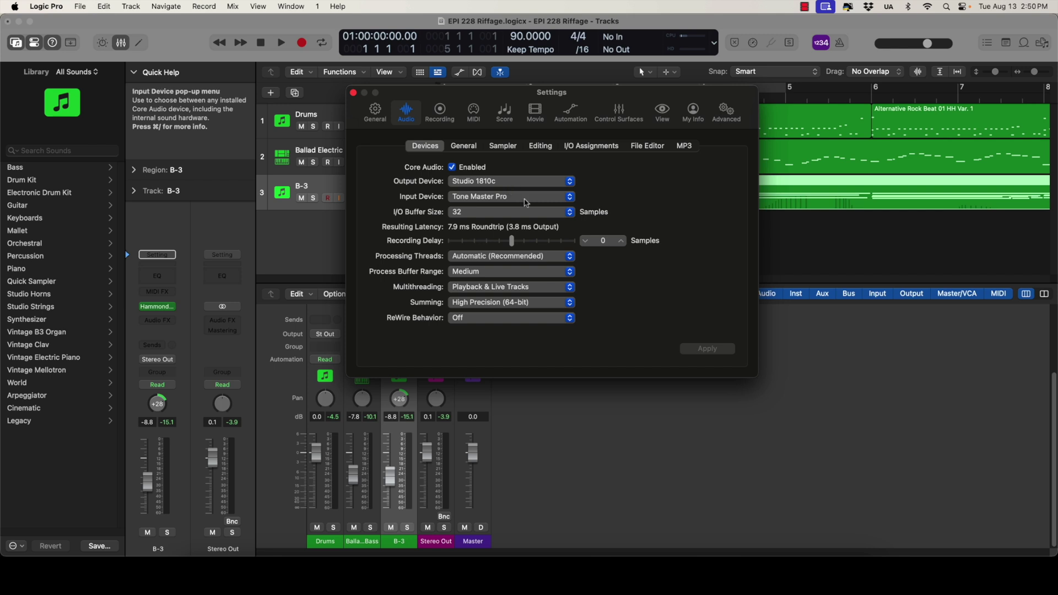
{"action": "left_click", "coordinate": [526, 202]}
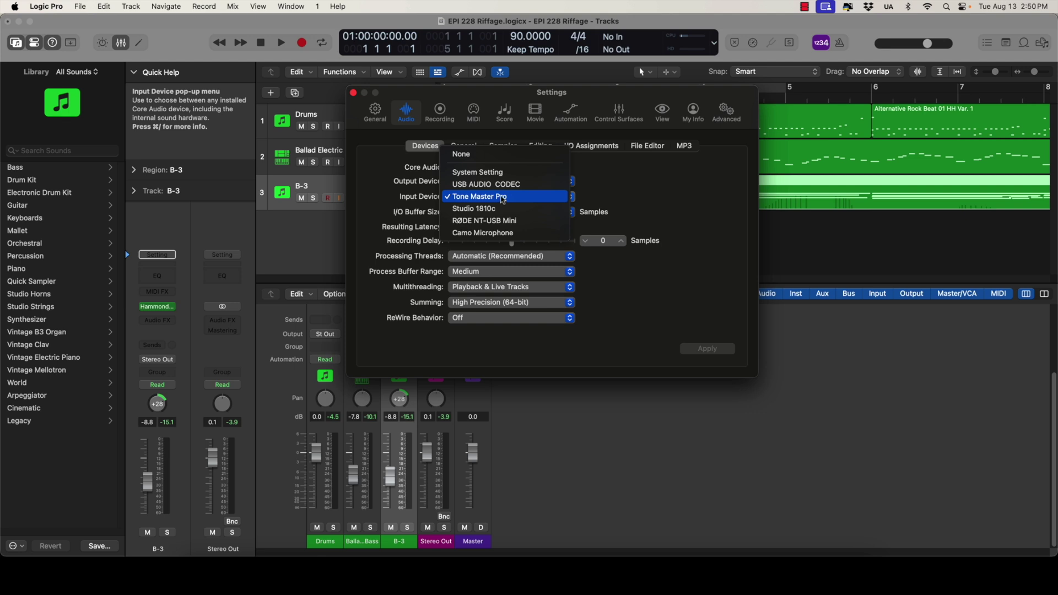
{"action": "left_click", "coordinate": [503, 197]}
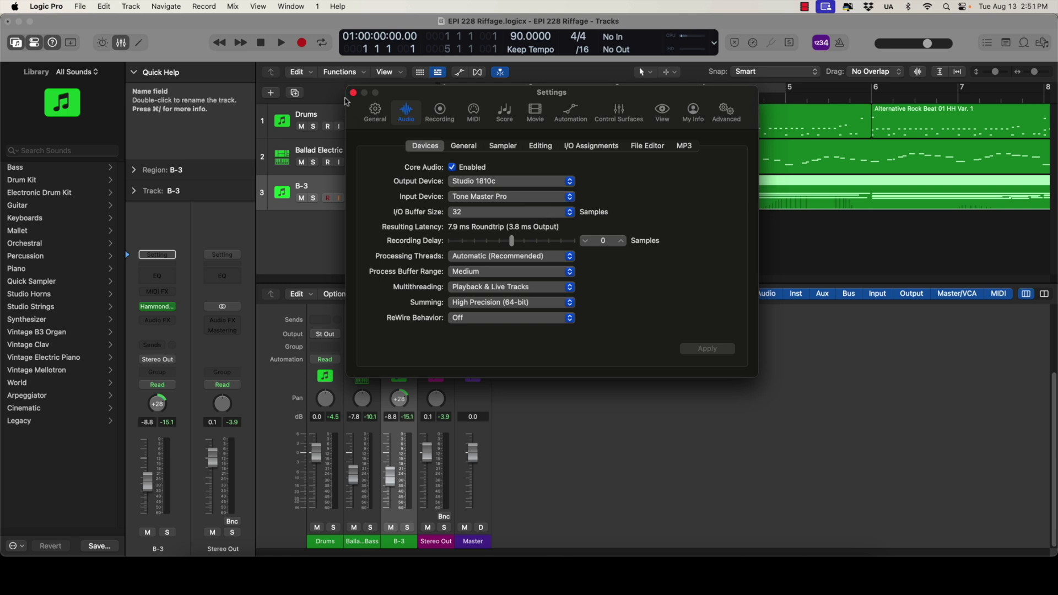
{"action": "left_click", "coordinate": [354, 93]}
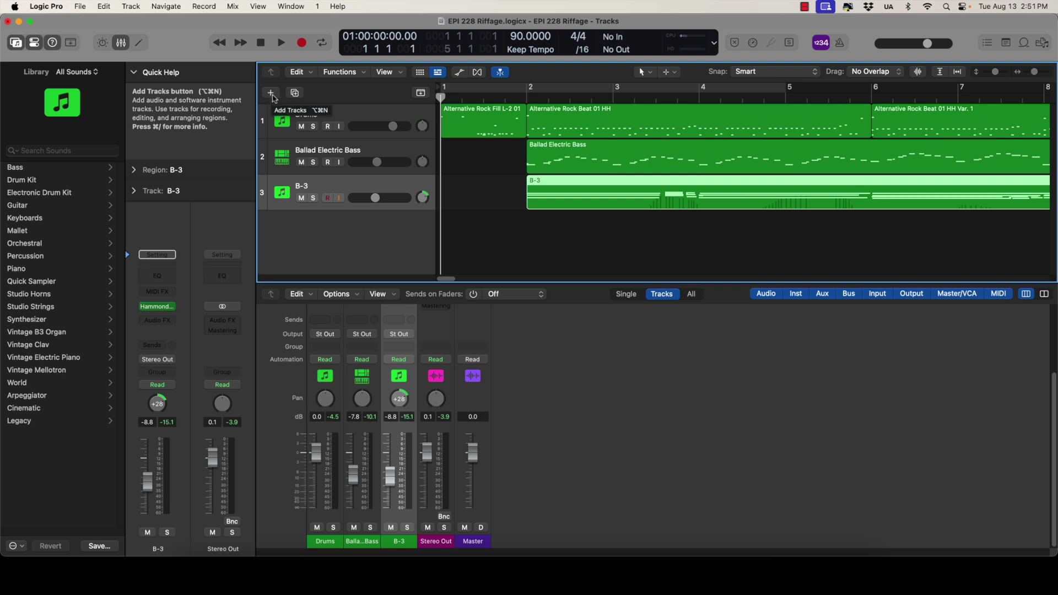
Create one Mic or Line audio track using Input 1 + 2 and name it Rhythm Guitar.
{"action": "left_click", "coordinate": [271, 93]}
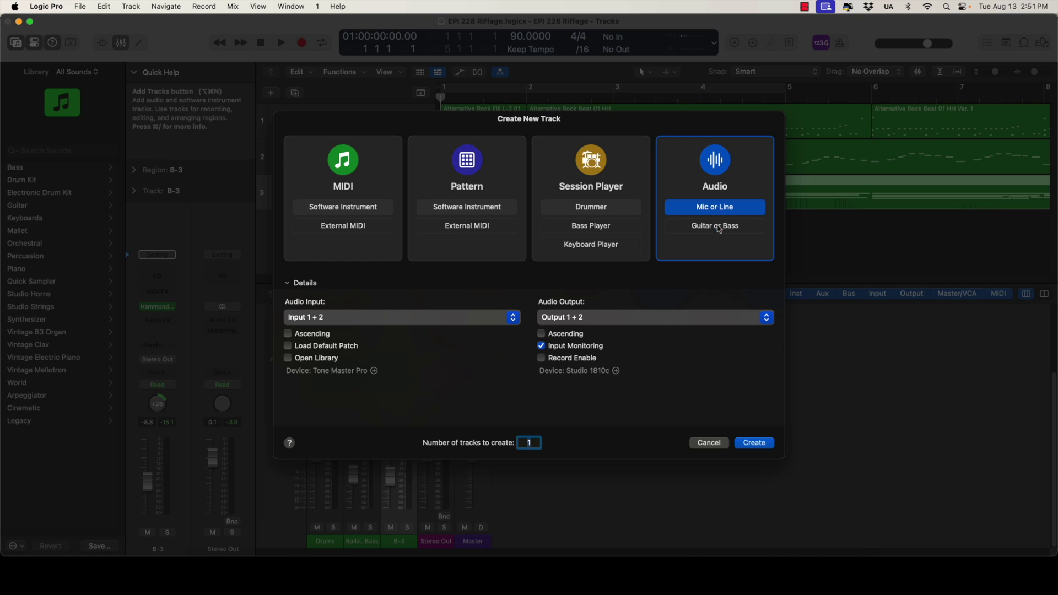
{"action": "left_click", "coordinate": [754, 444]}
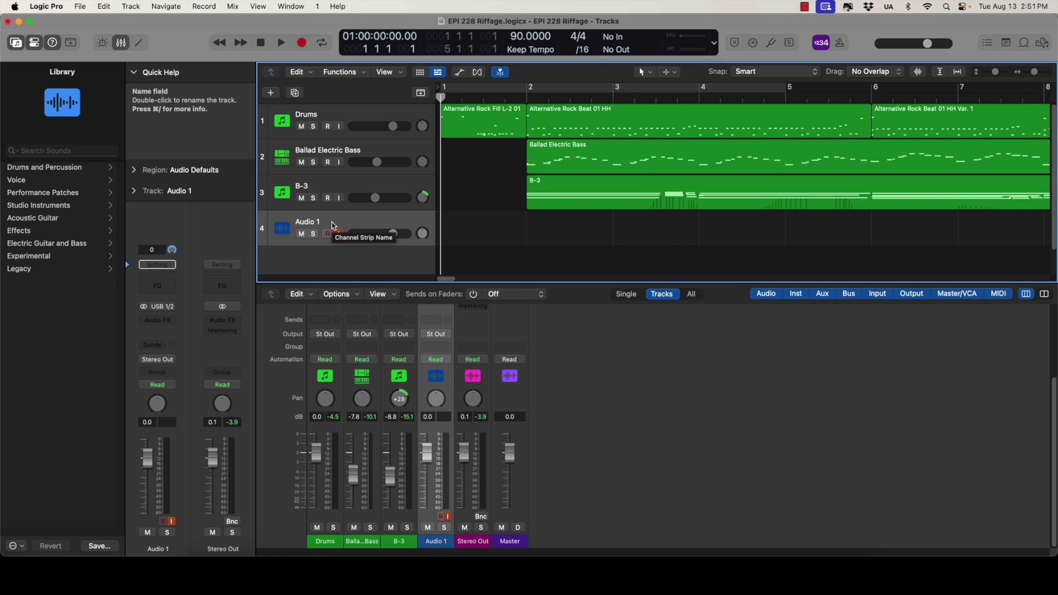
{"action": "double_click", "coordinate": [306, 223]}
{"action": "type", "text": "Rhy"}
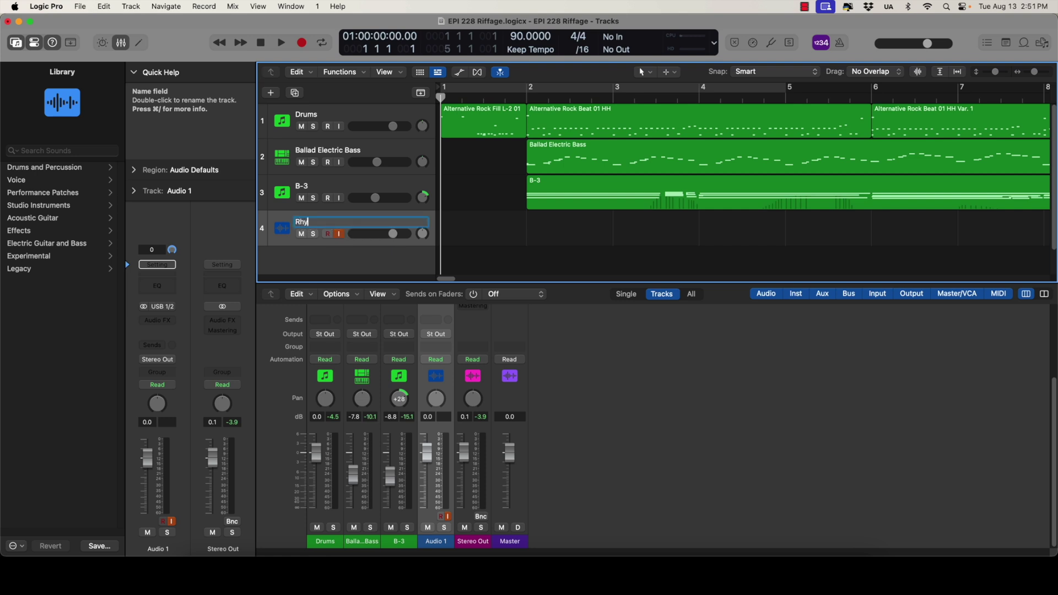
{"action": "type", "text": "thm Guitar"}
{"action": "key", "text": "Return"}
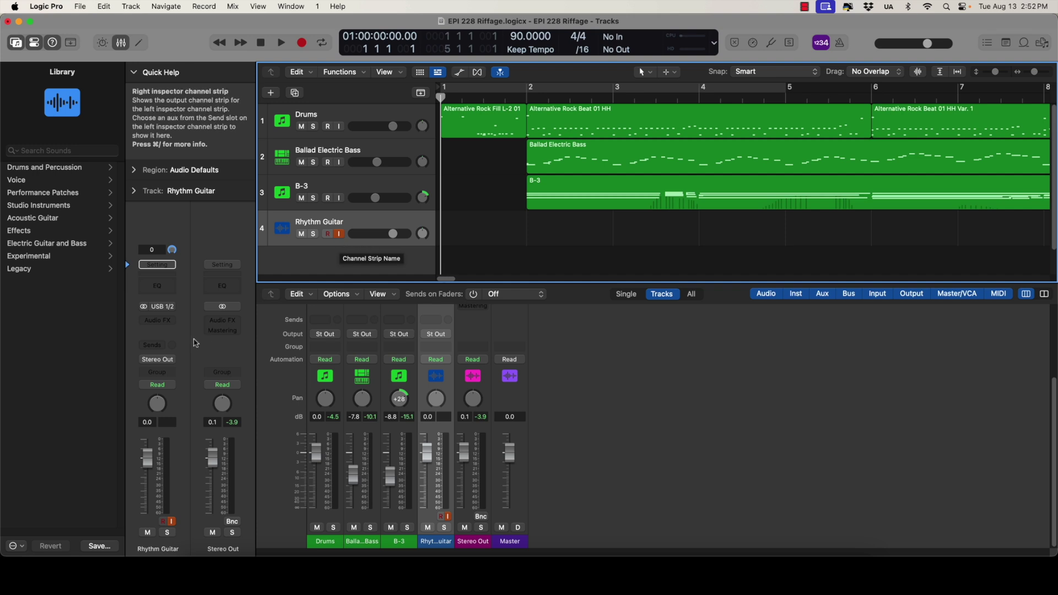
Assign Input 1-2 (USB 1/2) as the Rhythm Guitar track's input.
{"action": "left_click", "coordinate": [159, 310]}
{"action": "mouse_move", "coordinate": [166, 341]}
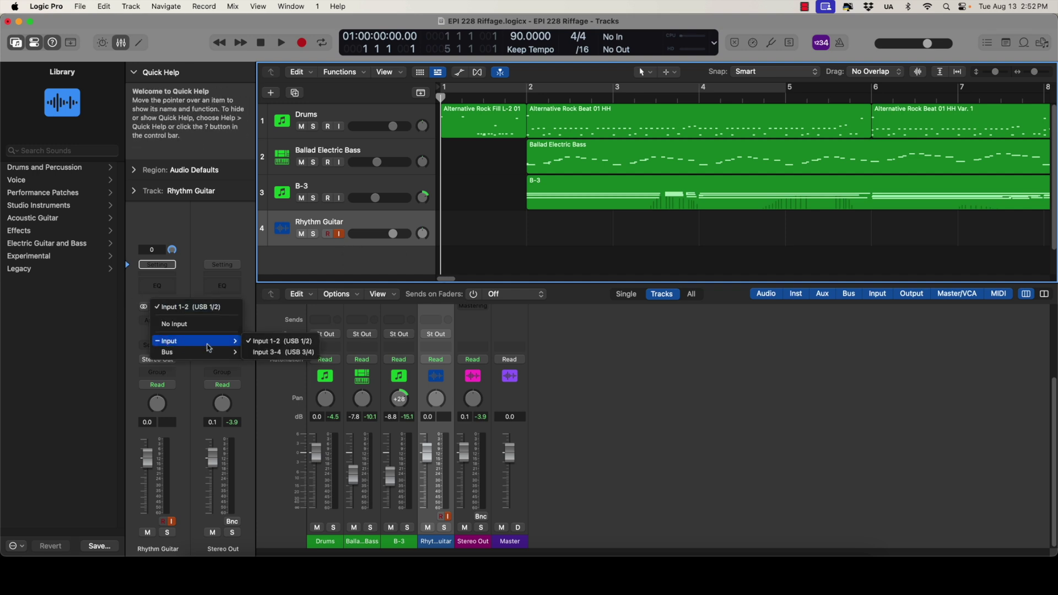
{"action": "left_click", "coordinate": [263, 342]}
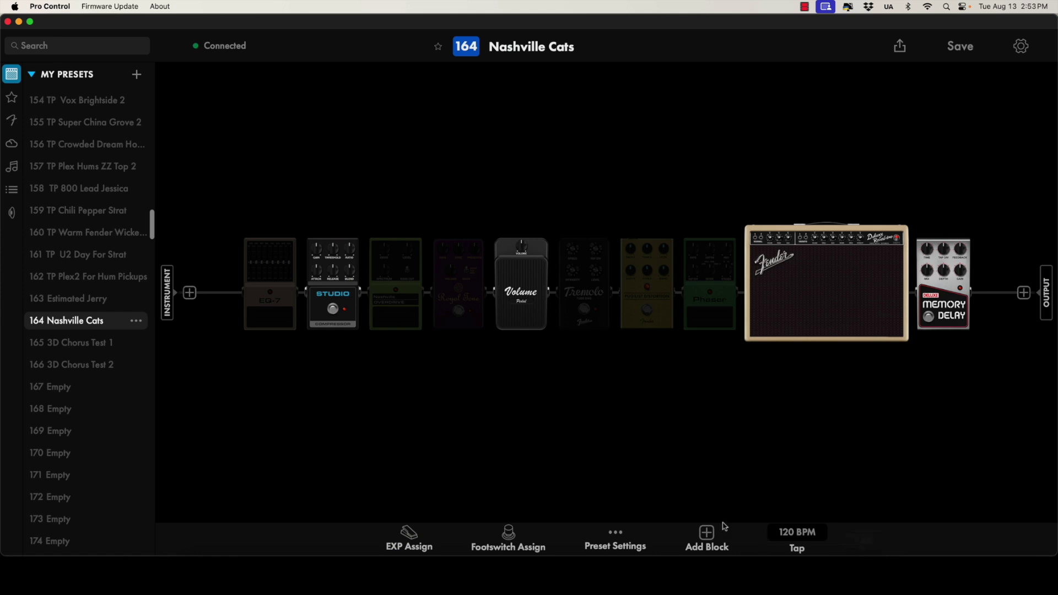
In Pro Control, set the preset volume of Nashville Cats to 77%.
{"action": "left_click", "coordinate": [614, 537]}
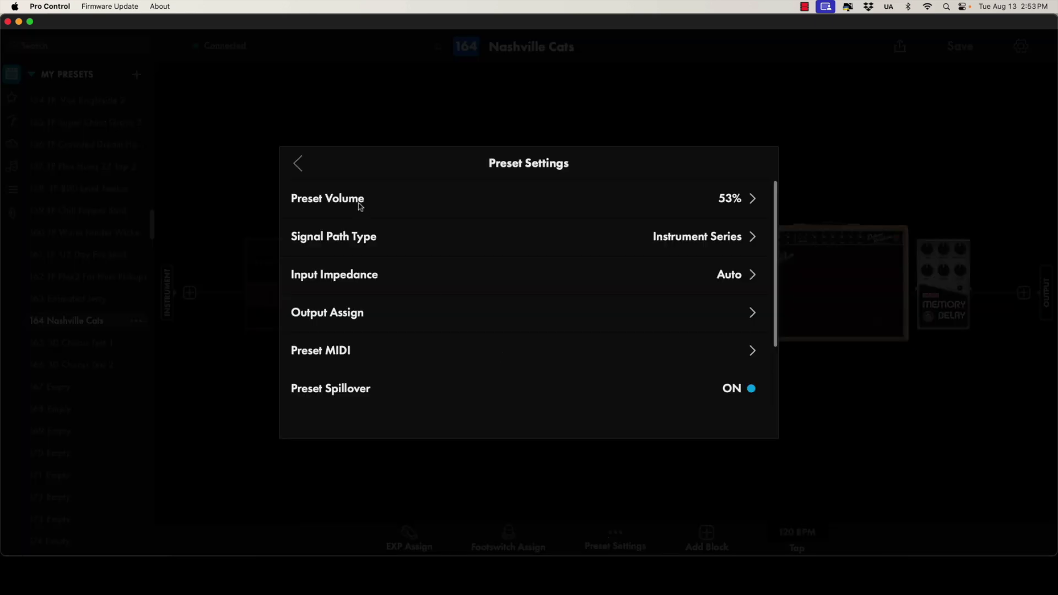
{"action": "left_click", "coordinate": [730, 204]}
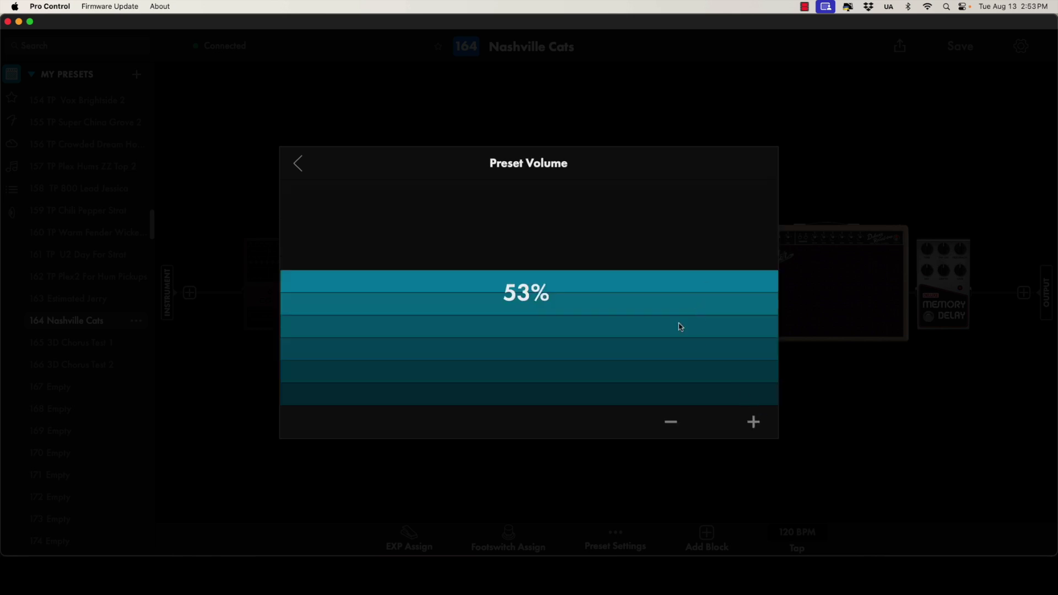
{"action": "left_click_drag", "start_coordinate": [661, 285], "coordinate": [665, 235]}
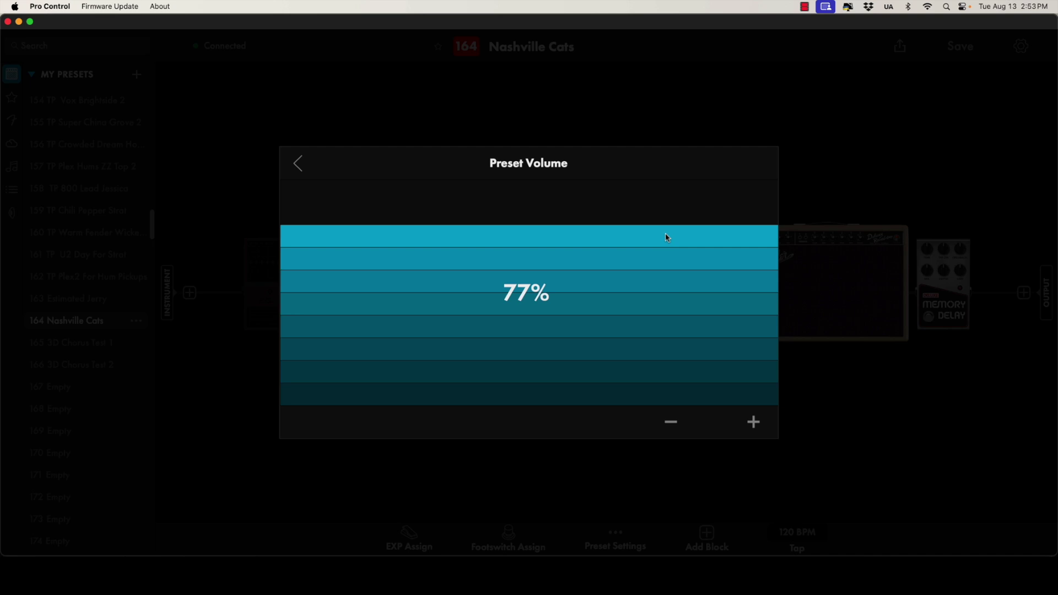
{"action": "left_click", "coordinate": [298, 167]}
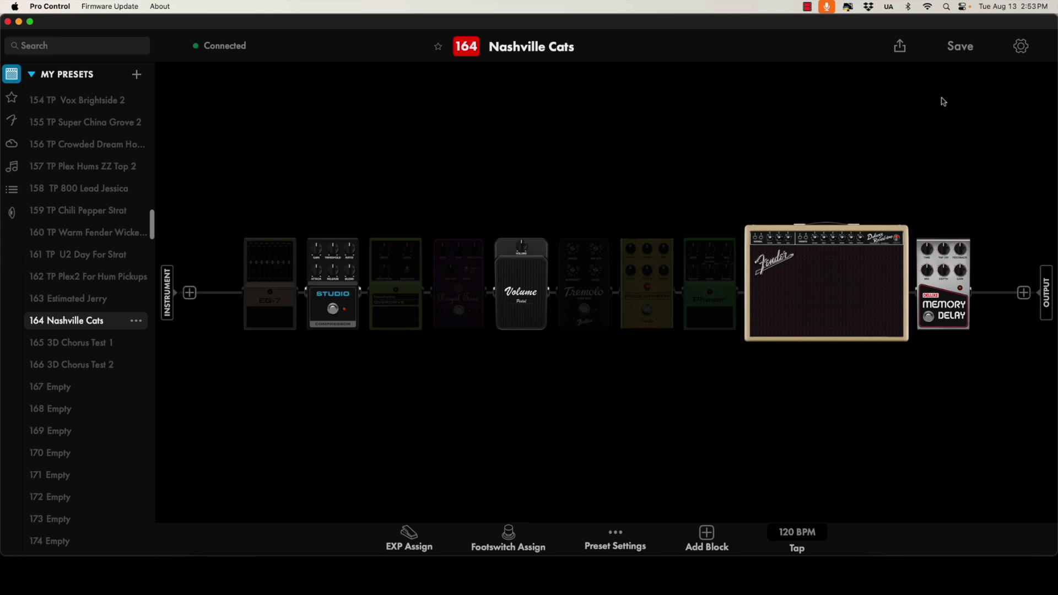
Check the USB 1/2 level in Pro Control's output mixer and close the global settings.
{"action": "left_click", "coordinate": [1021, 49]}
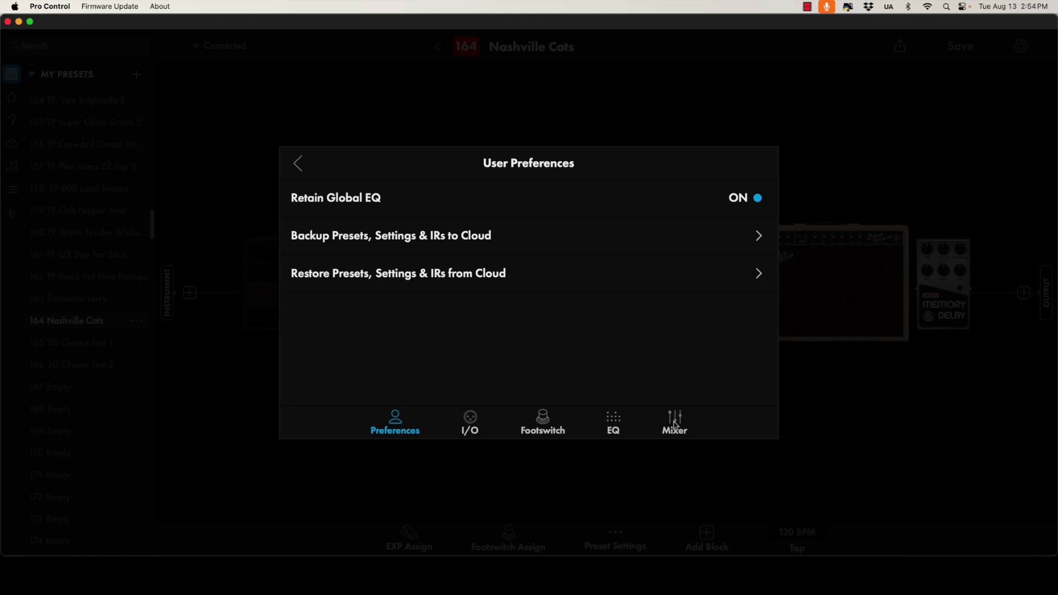
{"action": "left_click", "coordinate": [676, 426]}
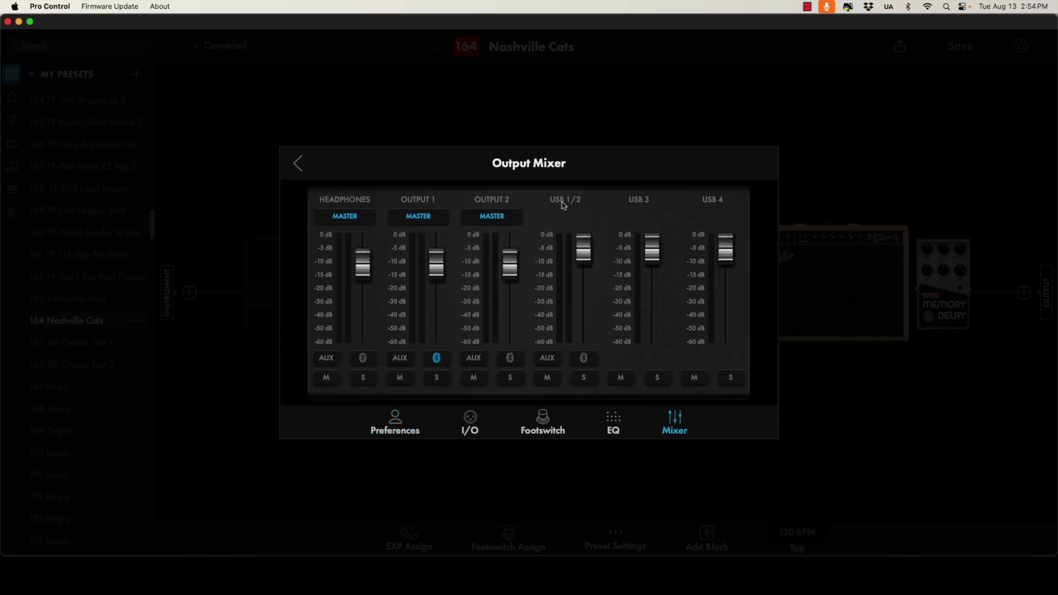
{"action": "left_click", "coordinate": [584, 244]}
{"action": "left_click", "coordinate": [616, 530]}
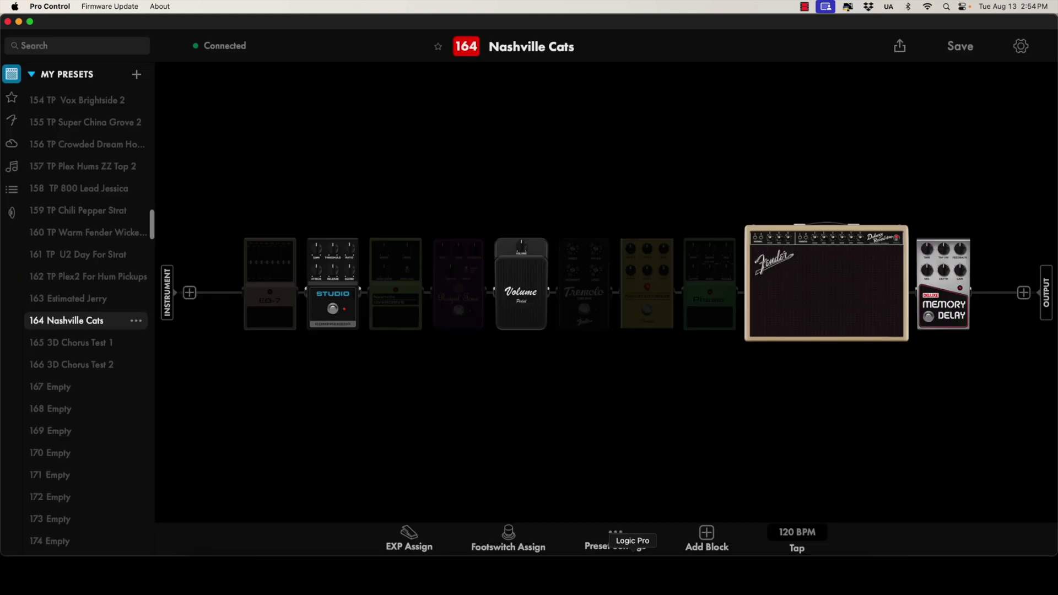
Switch to Logic Pro and start recording on the Rhythm Guitar track from the project start.
{"action": "left_click", "coordinate": [633, 573]}
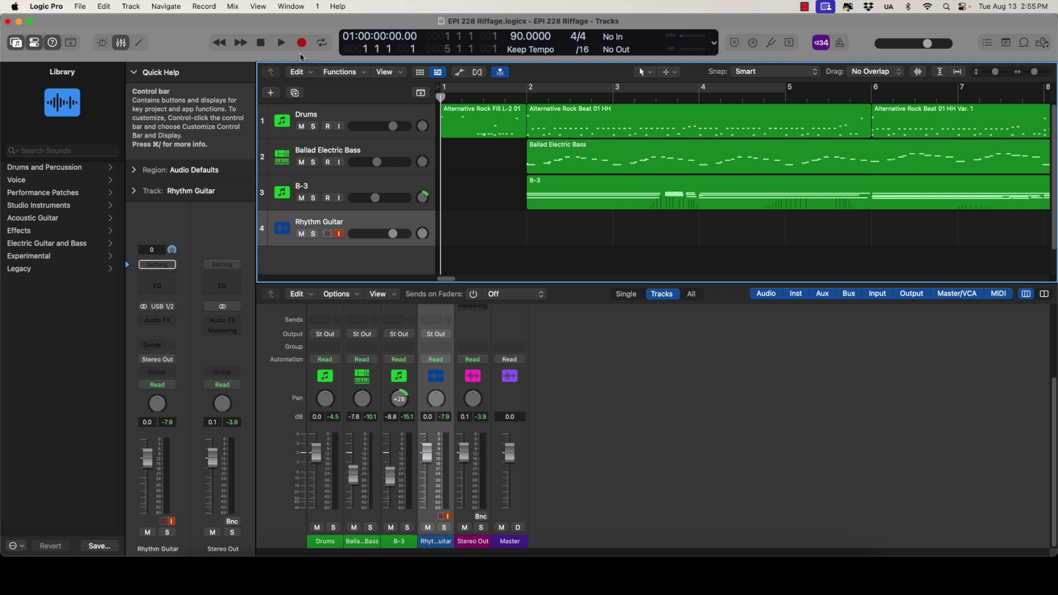
{"action": "left_click", "coordinate": [302, 43]}
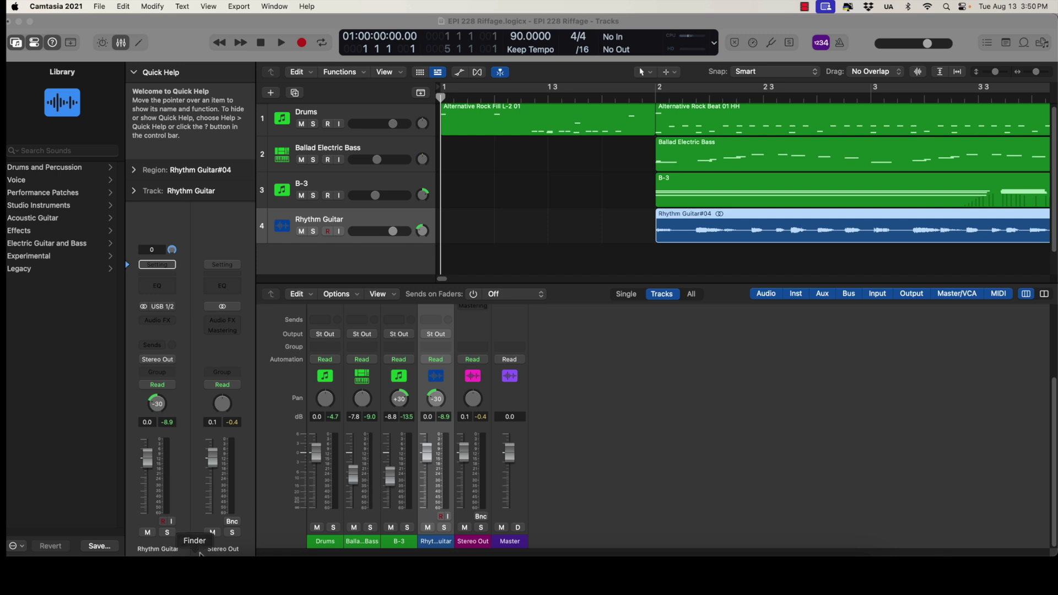
Inspect the Rhythm Guitar regions along the timeline, including the sections starting at bars 14, 26, 38 and 50.
{"action": "left_click", "coordinate": [465, 276]}
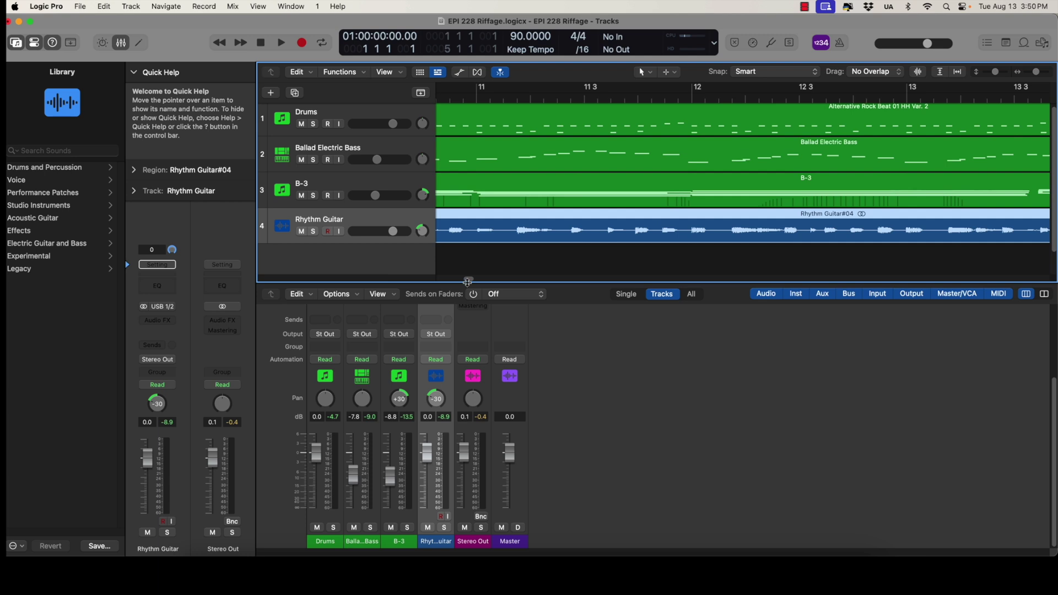
{"action": "scroll", "coordinate": [479, 274], "scroll_direction": "right", "scroll_amount": 10}
{"action": "left_click_drag", "start_coordinate": [488, 285], "coordinate": [477, 288]}
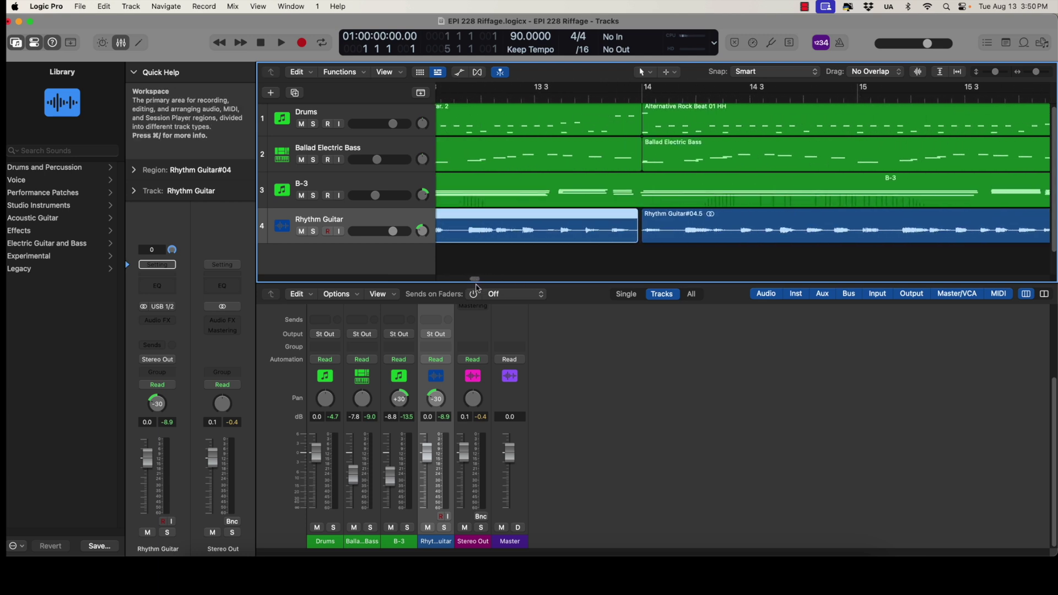
{"action": "left_click", "coordinate": [645, 227]}
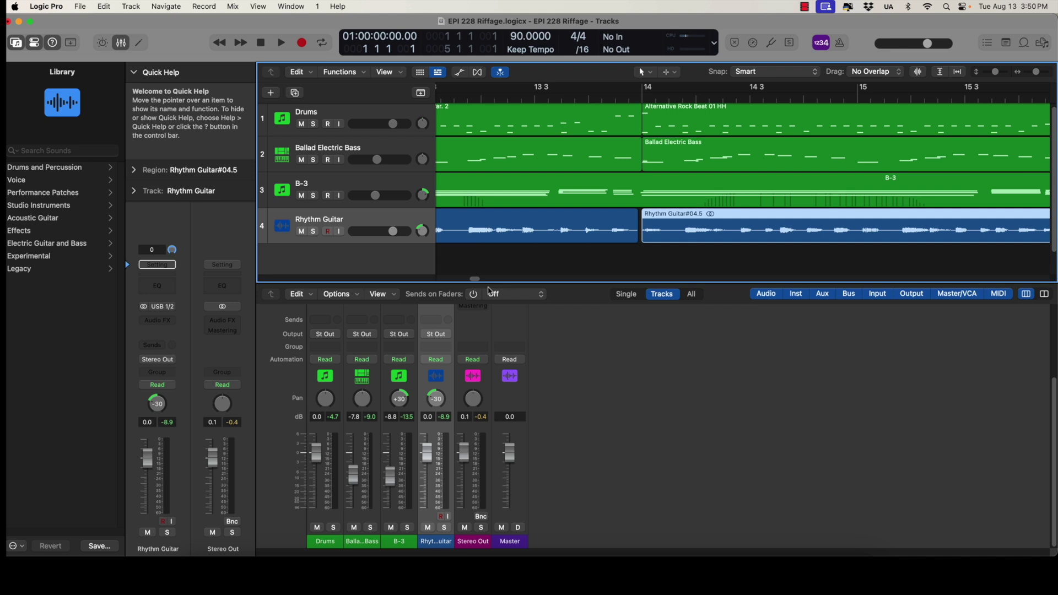
{"action": "left_click_drag", "start_coordinate": [475, 281], "coordinate": [539, 286]}
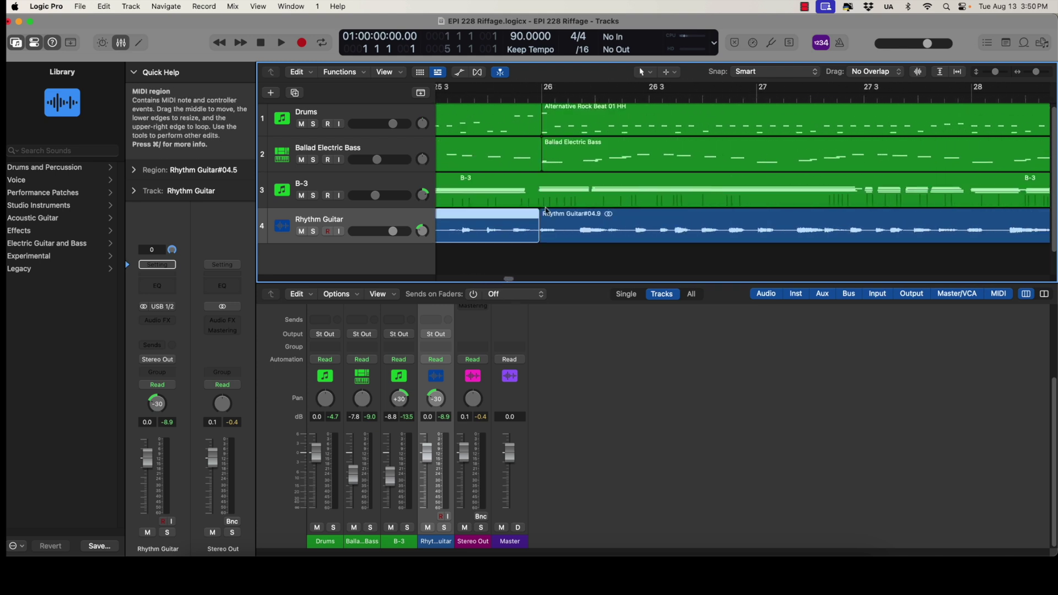
{"action": "left_click", "coordinate": [628, 220]}
{"action": "scroll", "coordinate": [796, 225], "scroll_direction": "left", "scroll_amount": 2}
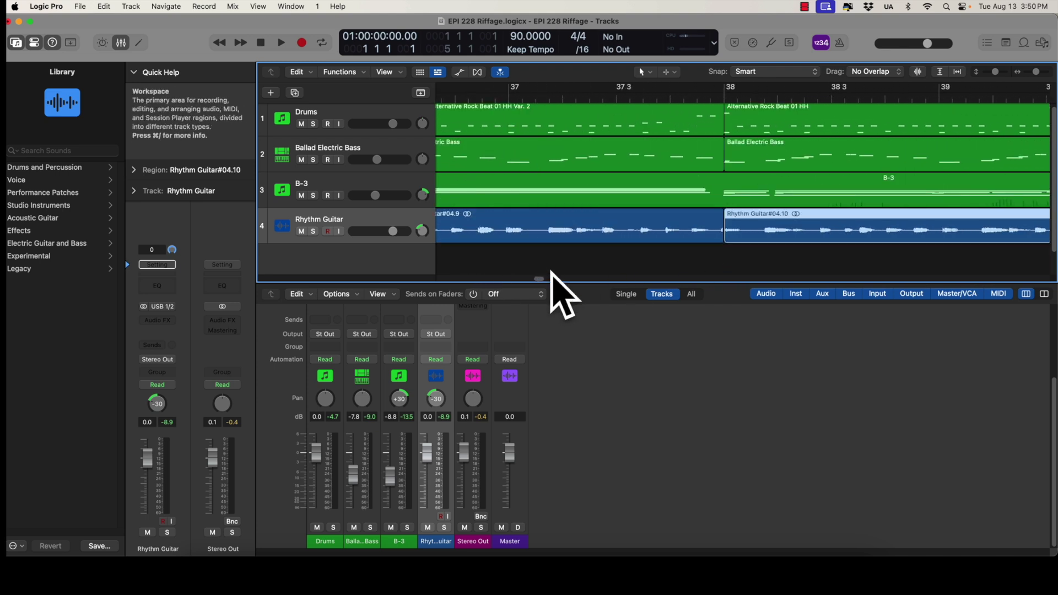
{"action": "left_click_drag", "start_coordinate": [540, 279], "coordinate": [574, 279]}
{"action": "left_click", "coordinate": [753, 213]}
{"action": "left_click", "coordinate": [753, 213]}
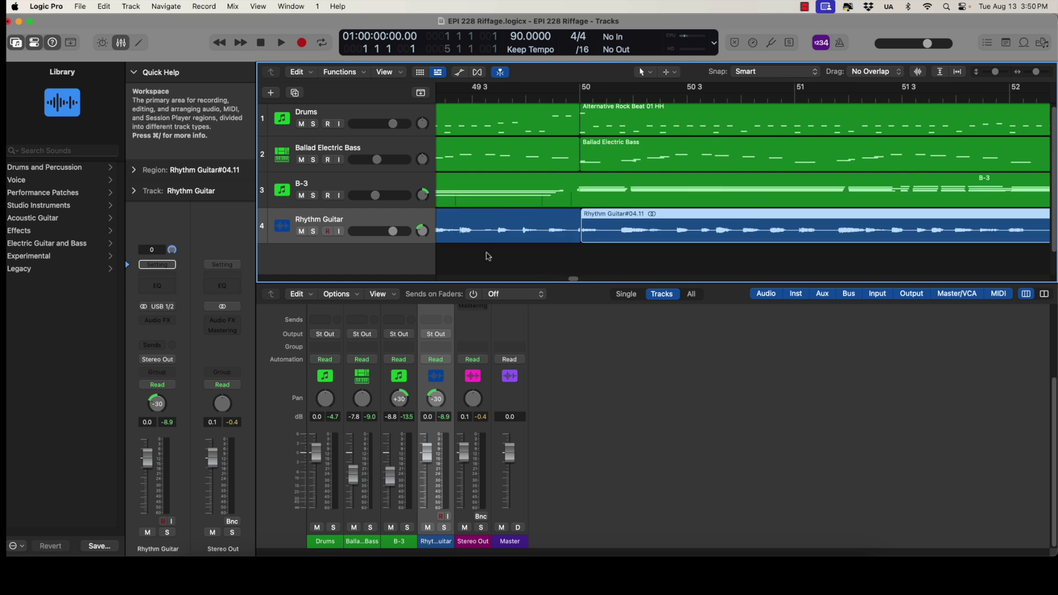
Play the end of the song around bar 62, stop playback and return the playhead to the project start.
{"action": "left_click_drag", "start_coordinate": [512, 266], "coordinate": [462, 118]}
{"action": "left_click", "coordinate": [281, 43]}
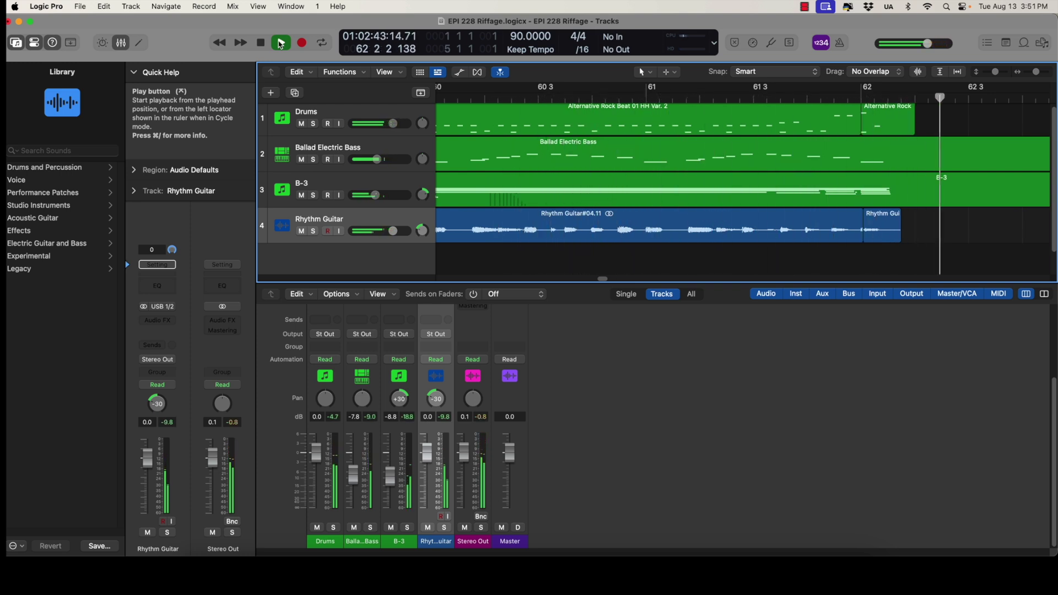
{"action": "double_click", "coordinate": [261, 47]}
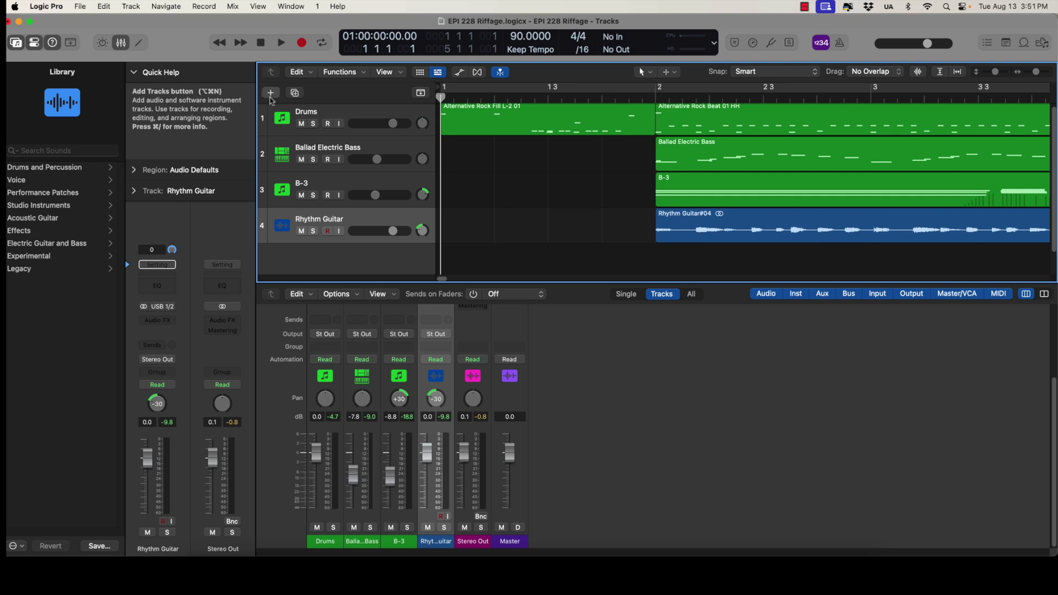
Create another Mic or Line audio track using Input 1 + 2 and name it Lead Guitar.
{"action": "left_click", "coordinate": [270, 93]}
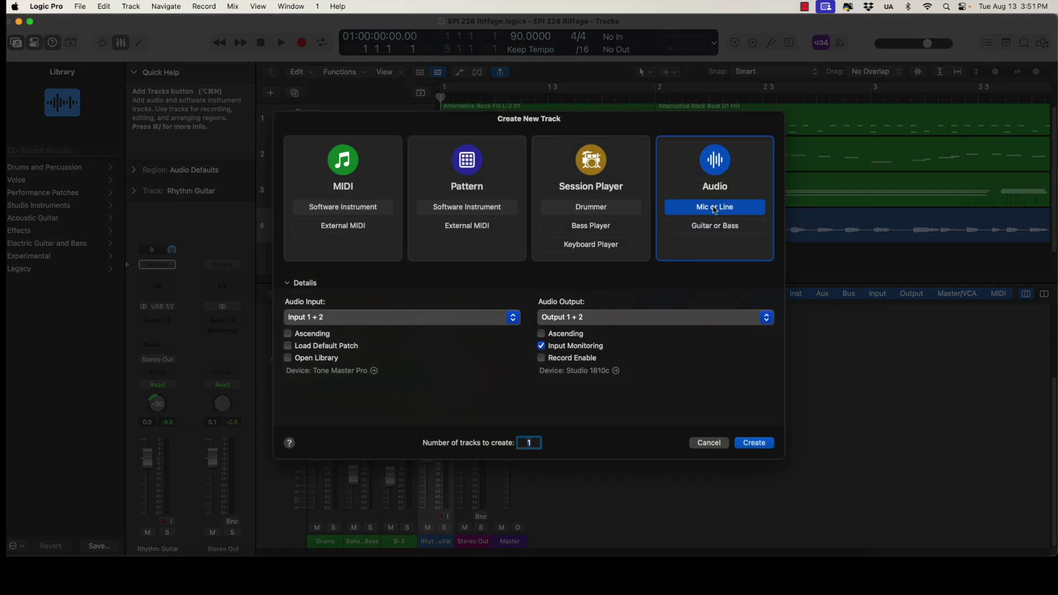
{"action": "left_click", "coordinate": [754, 443]}
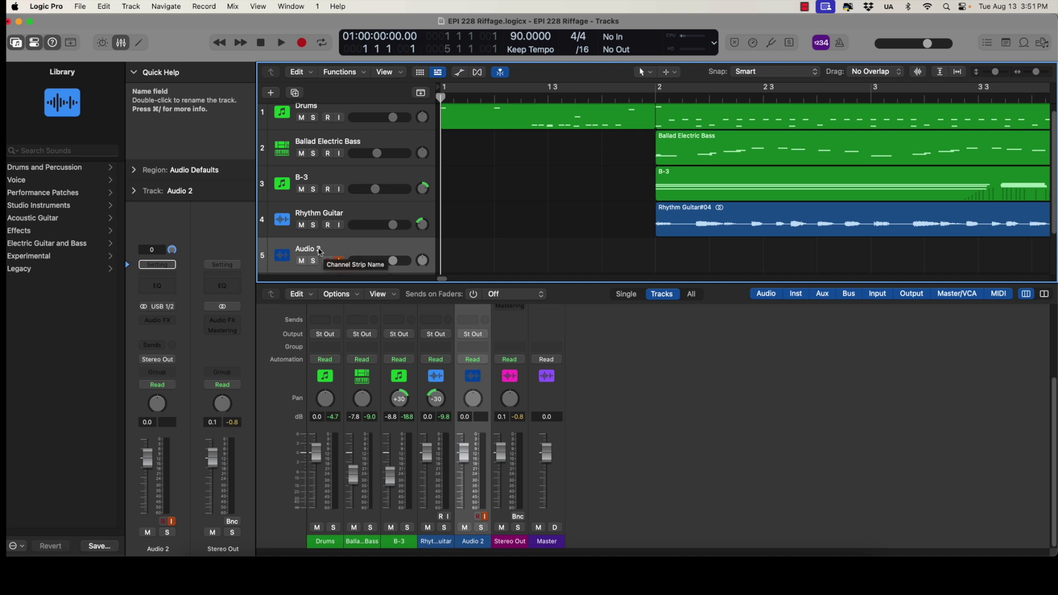
{"action": "double_click", "coordinate": [320, 249]}
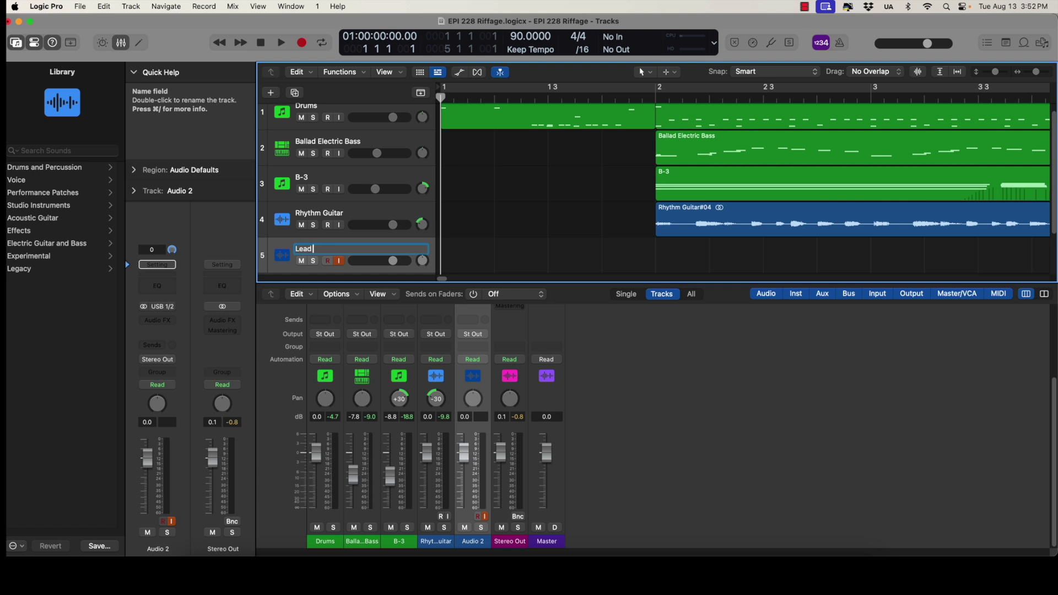
{"action": "type", "text": "Lead Guitar"}
{"action": "key", "text": "Return"}
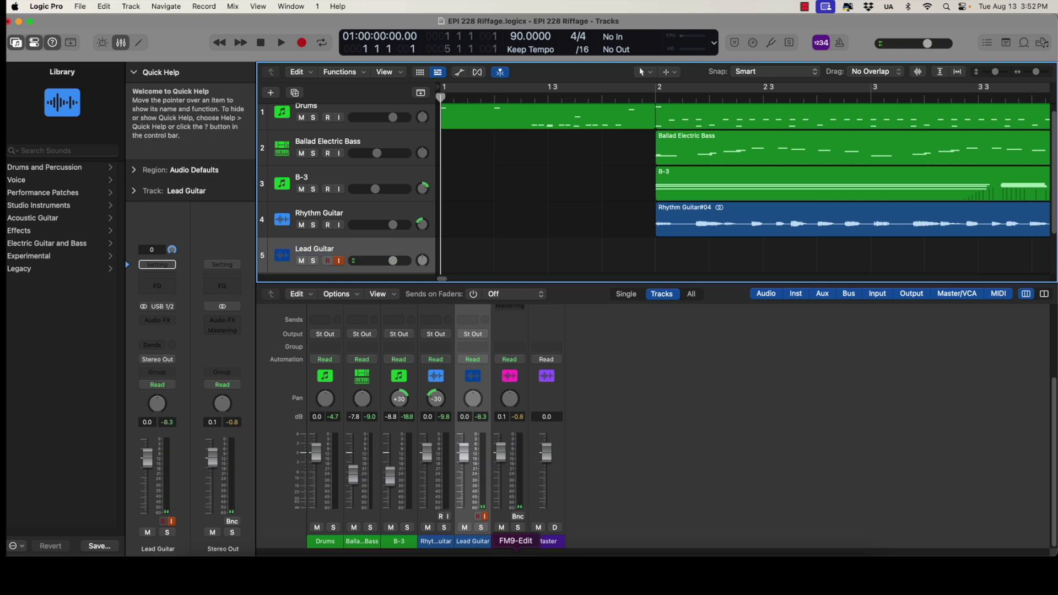
Switch to Pro Control and toggle the Royal Tone pedal on from the Nashville Cats footswitch assignments.
{"action": "left_click", "coordinate": [544, 573]}
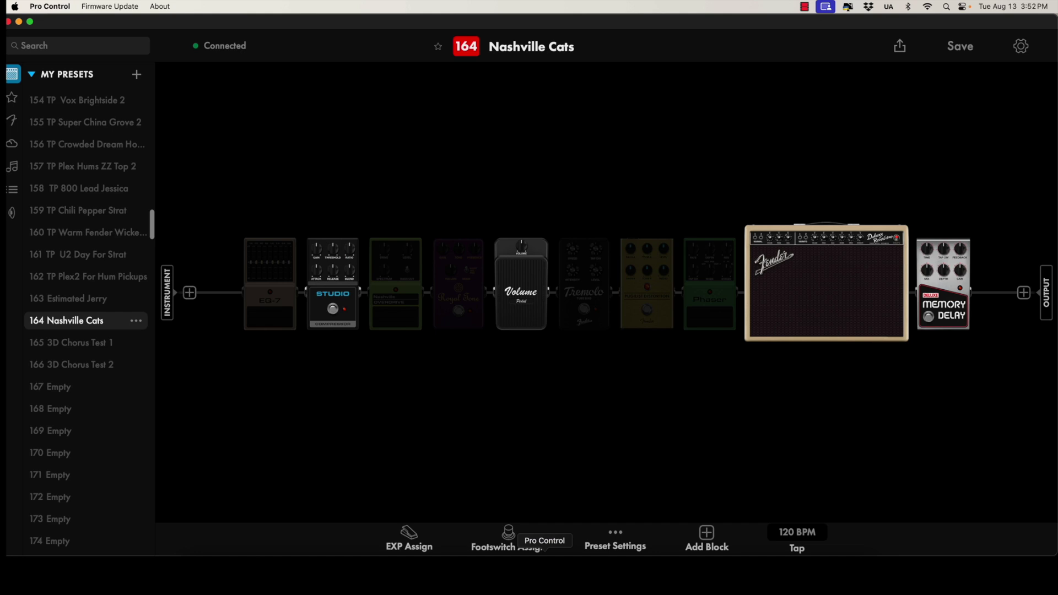
{"action": "left_click", "coordinate": [510, 540]}
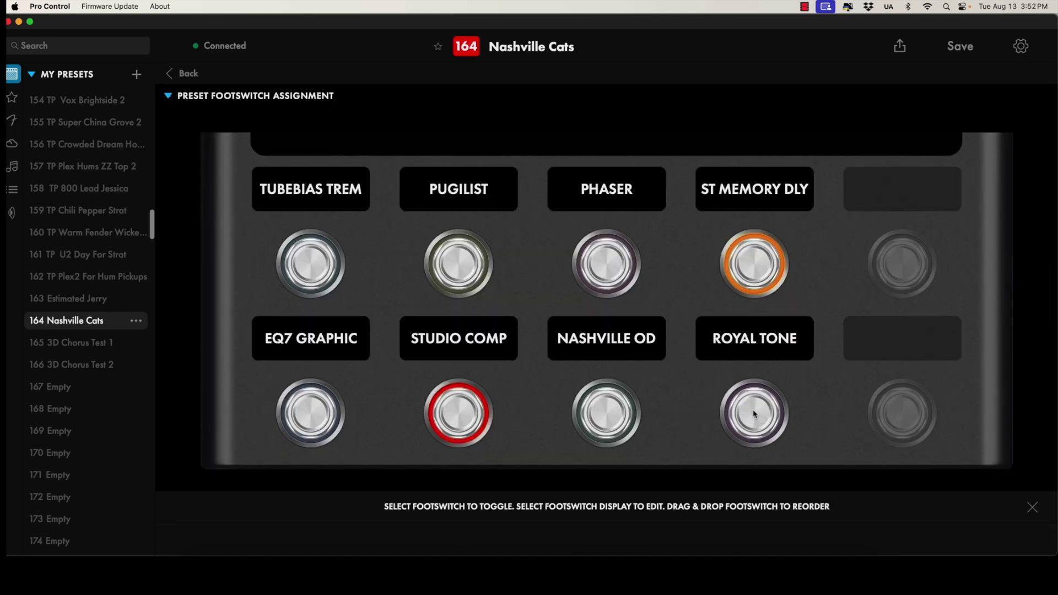
{"action": "left_click", "coordinate": [754, 413]}
Switch back to Logic Pro and start recording on the Lead Guitar track from the project start.
{"action": "left_click", "coordinate": [632, 573]}
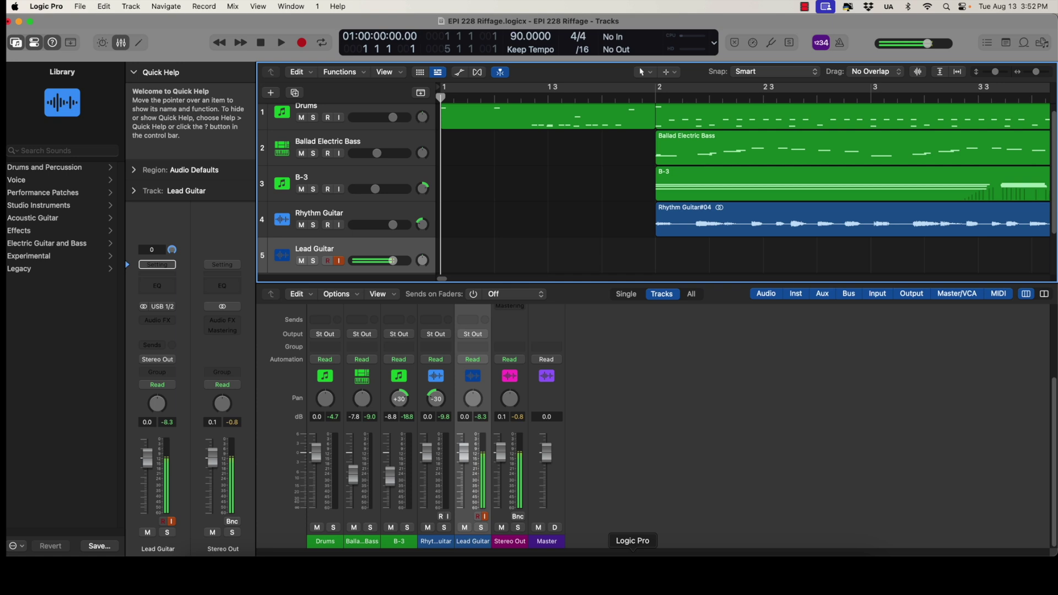
{"action": "left_click", "coordinate": [302, 47]}
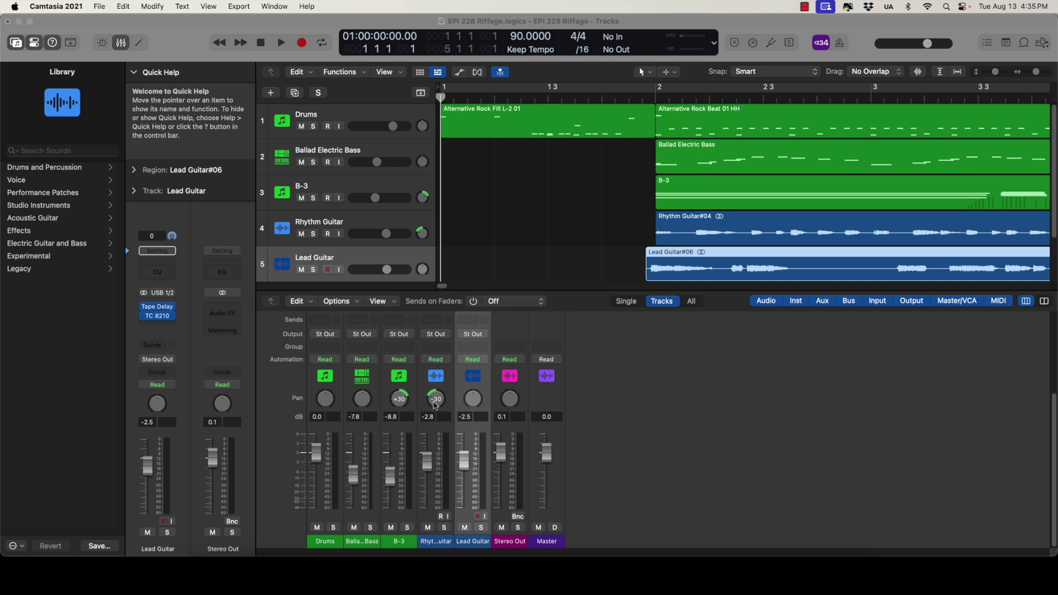
Play the full mix with rhythm and lead guitars from the start and stop playback after the song ends.
{"action": "left_click", "coordinate": [281, 43]}
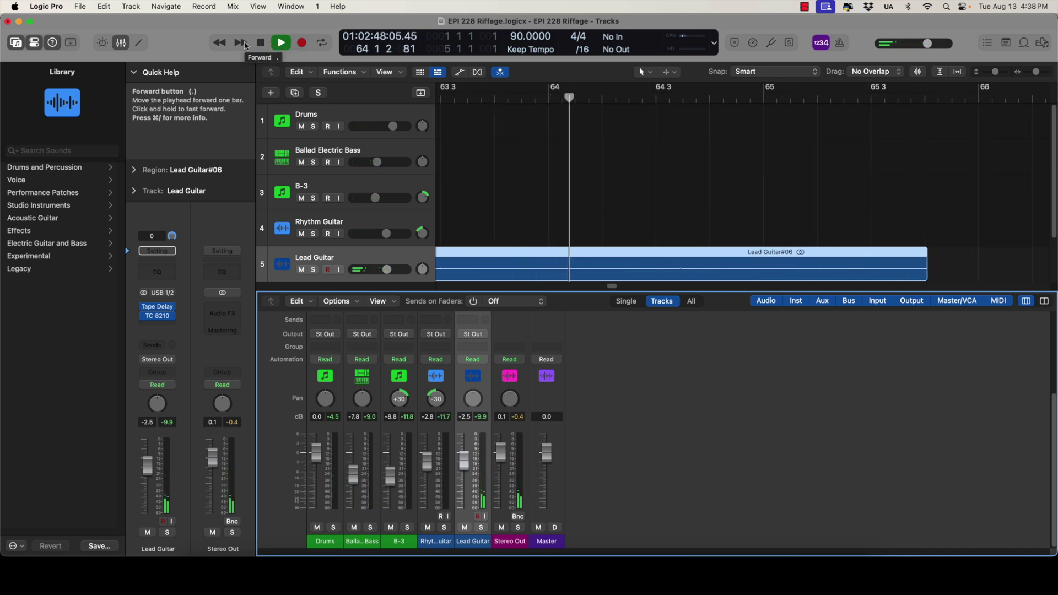
{"action": "left_click", "coordinate": [260, 44]}
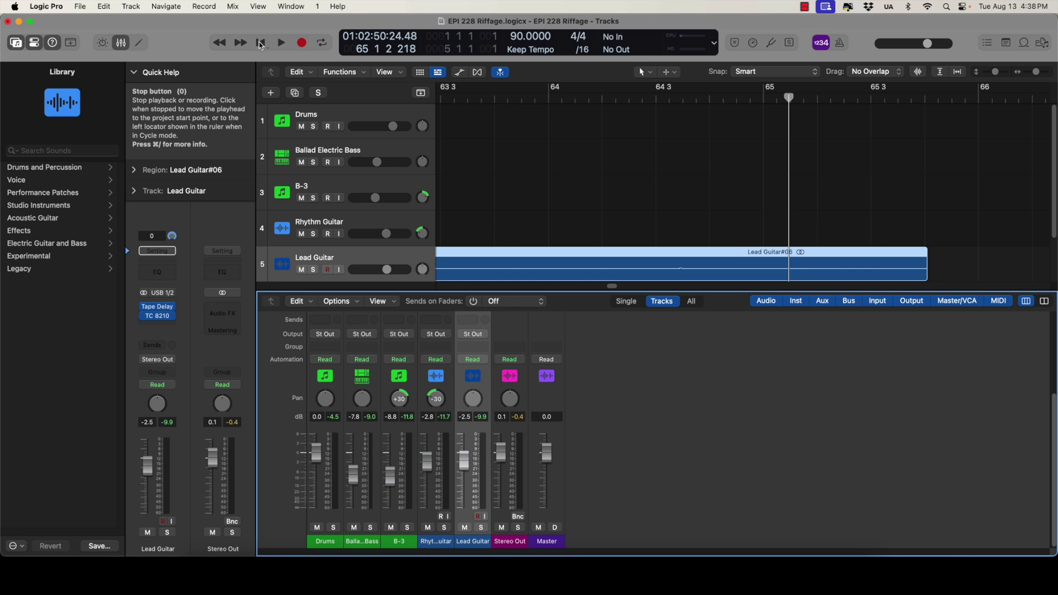